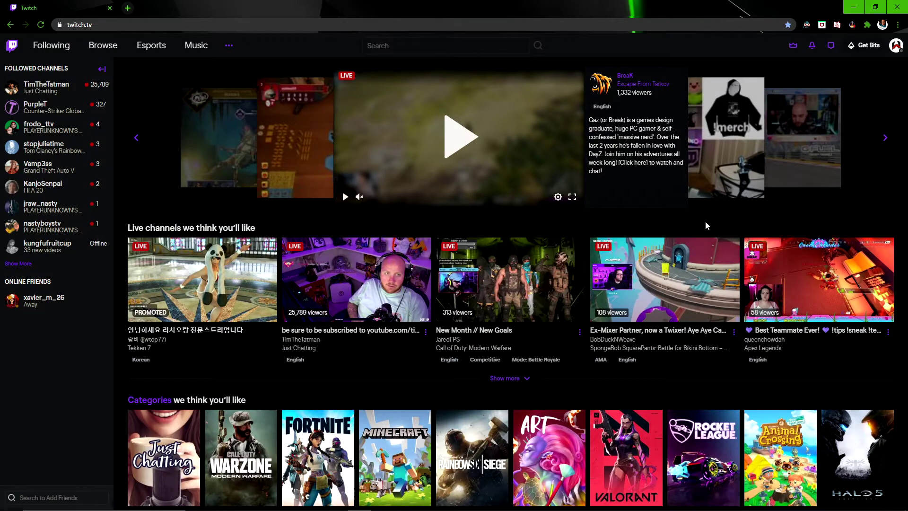
Step: Go to the Creator Dashboard's Affiliate revenue settings and scroll down to the Subscriptions options
{"action": "left_click", "coordinate": [896, 51]}
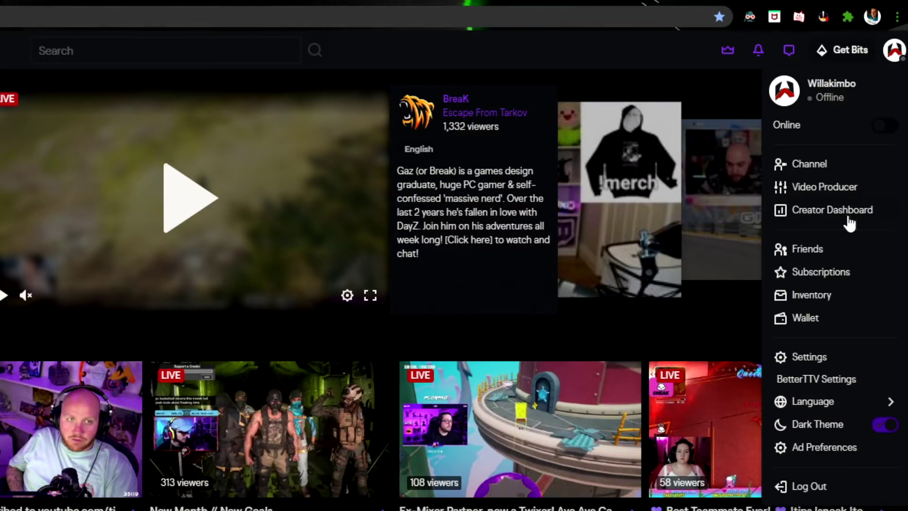
{"action": "left_click", "coordinate": [848, 220]}
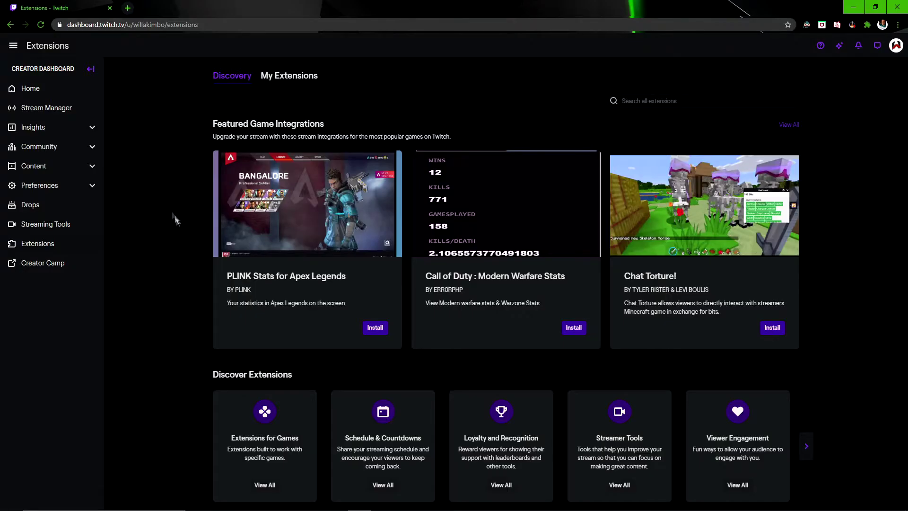
{"action": "left_click", "coordinate": [47, 185]}
{"action": "left_click", "coordinate": [55, 209]}
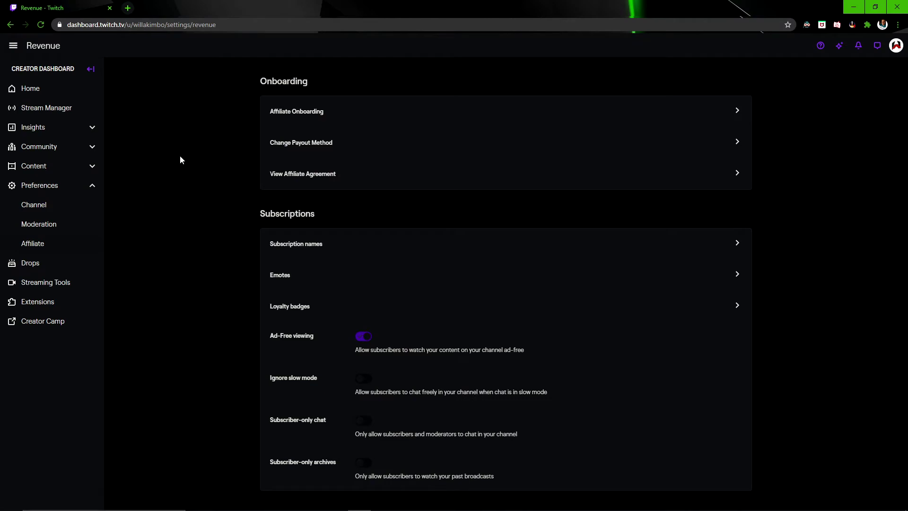
{"action": "scroll", "coordinate": [183, 160], "scroll_direction": "down", "scroll_amount": 1}
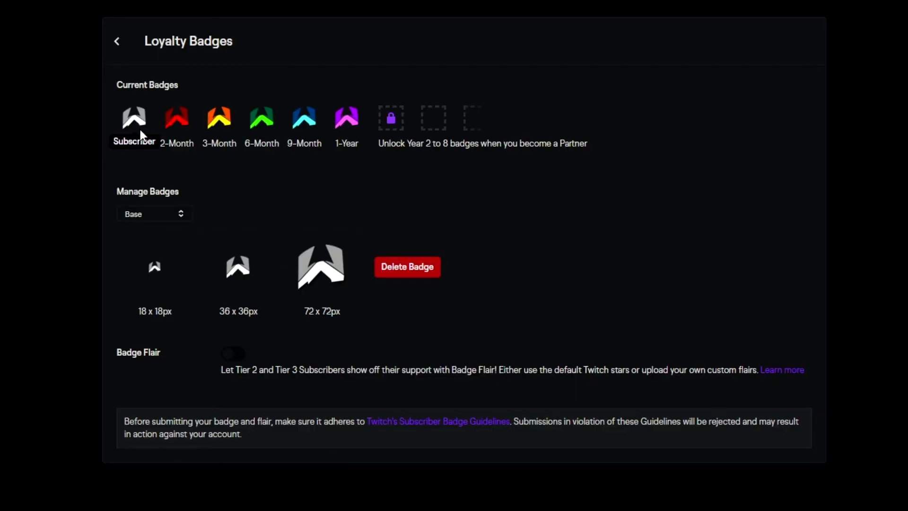
Step: Preview the 6-Month and 1-Year loyalty badges, then return to the Base badge
{"action": "left_click", "coordinate": [166, 219]}
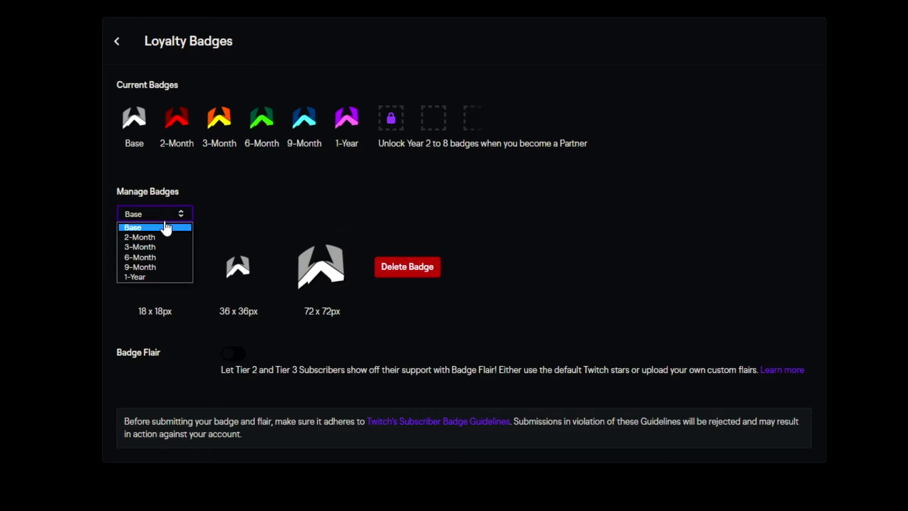
{"action": "left_click", "coordinate": [143, 257]}
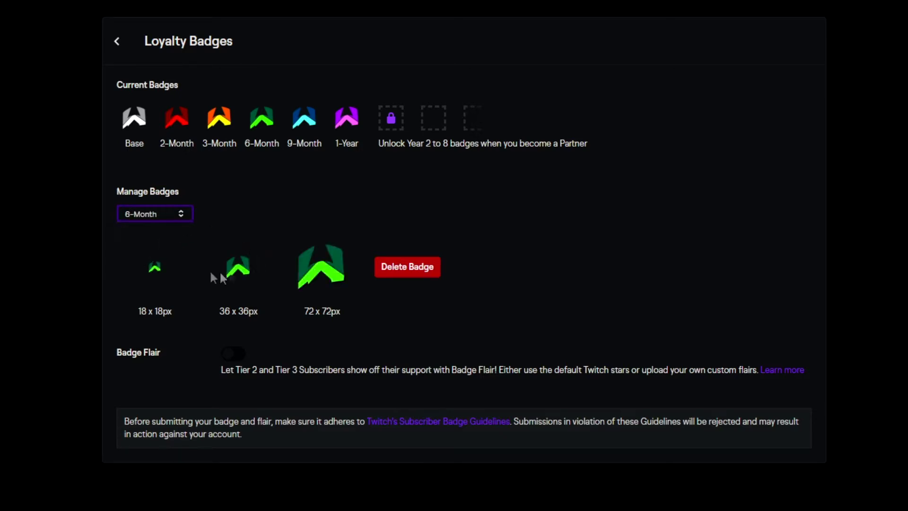
{"action": "left_click", "coordinate": [185, 217]}
{"action": "left_click", "coordinate": [150, 277]}
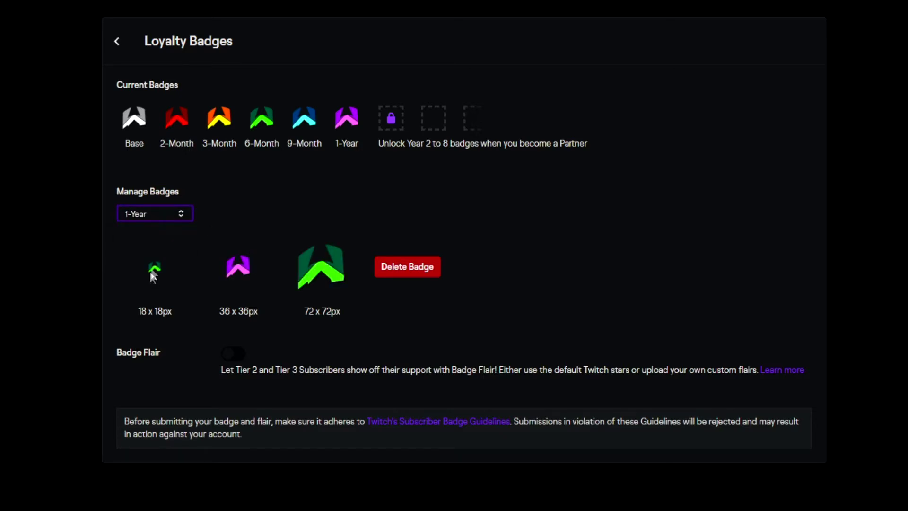
{"action": "left_click", "coordinate": [176, 217]}
{"action": "left_click", "coordinate": [160, 228]}
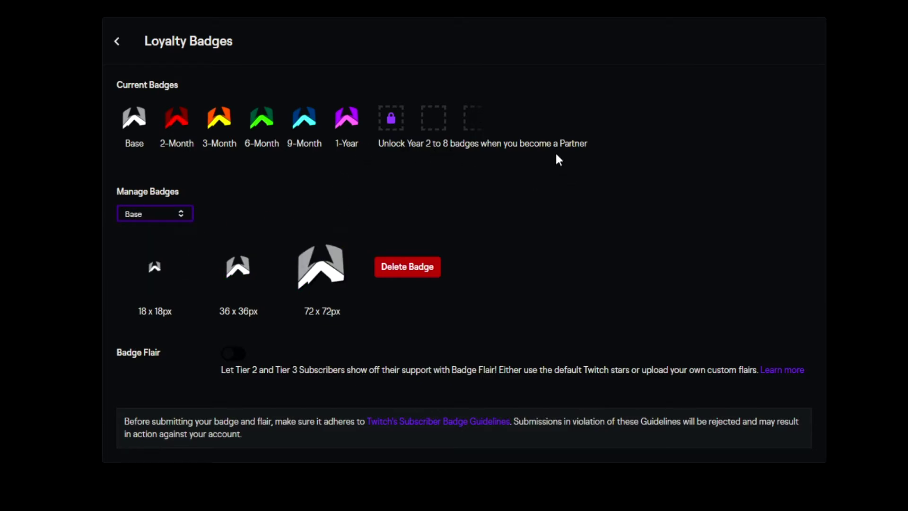
{"action": "left_click_drag", "start_coordinate": [560, 143], "coordinate": [592, 148]}
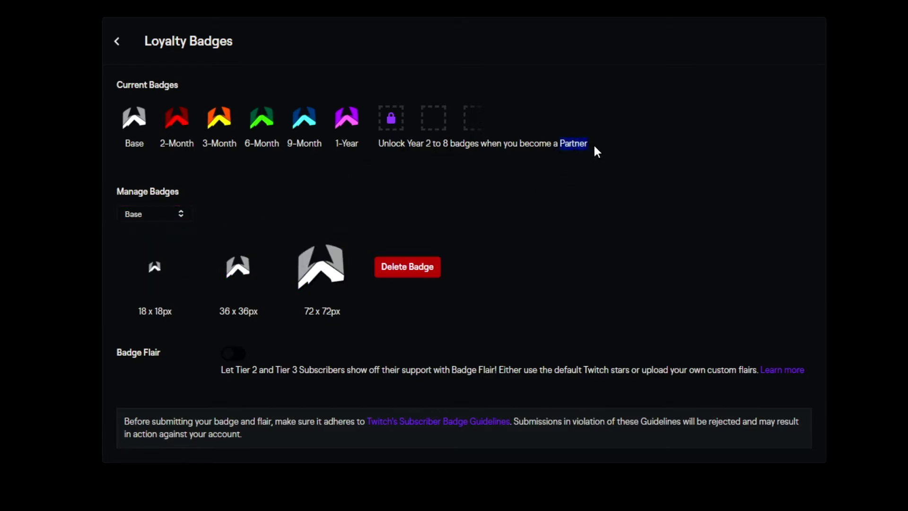
{"action": "left_click", "coordinate": [597, 152]}
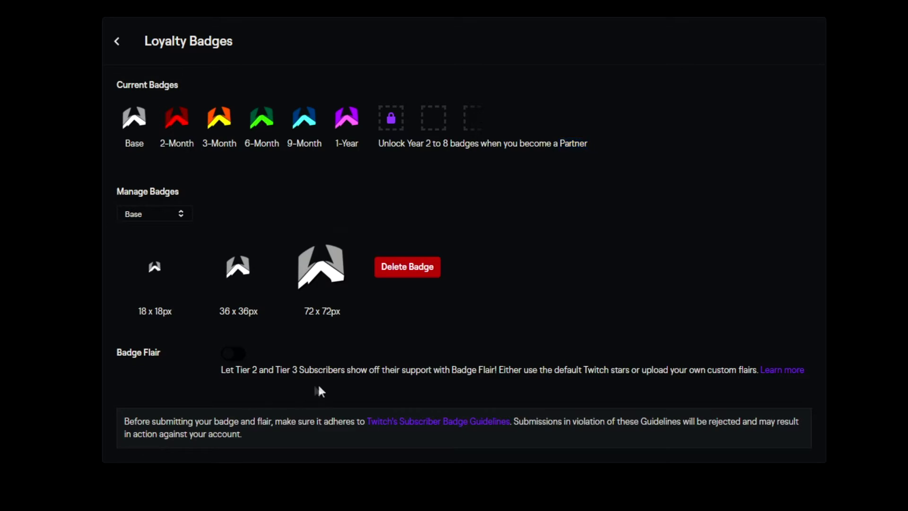
Step: Turn on Badge Flair and bring up the empty Tier 2 and Tier 3 custom flair upload slots
{"action": "left_click", "coordinate": [232, 353]}
{"action": "scroll", "coordinate": [283, 387], "scroll_direction": "down", "scroll_amount": 1}
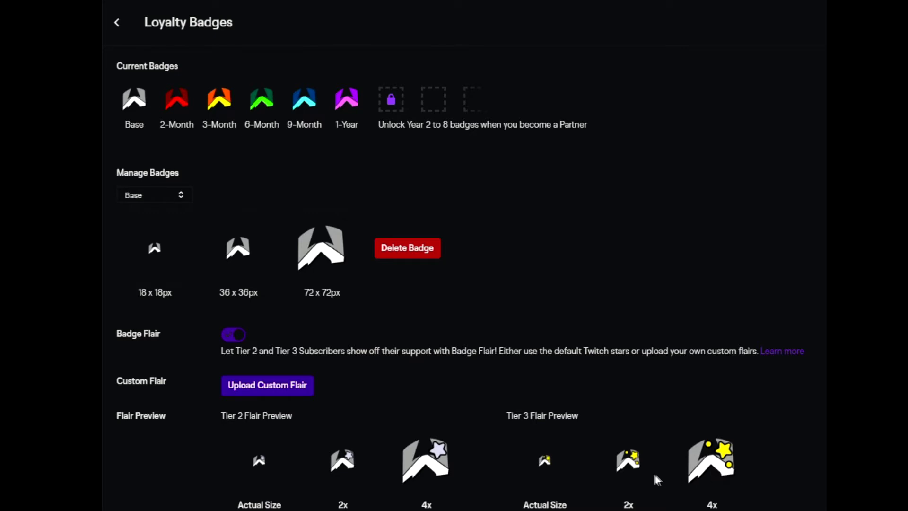
{"action": "left_click", "coordinate": [286, 393]}
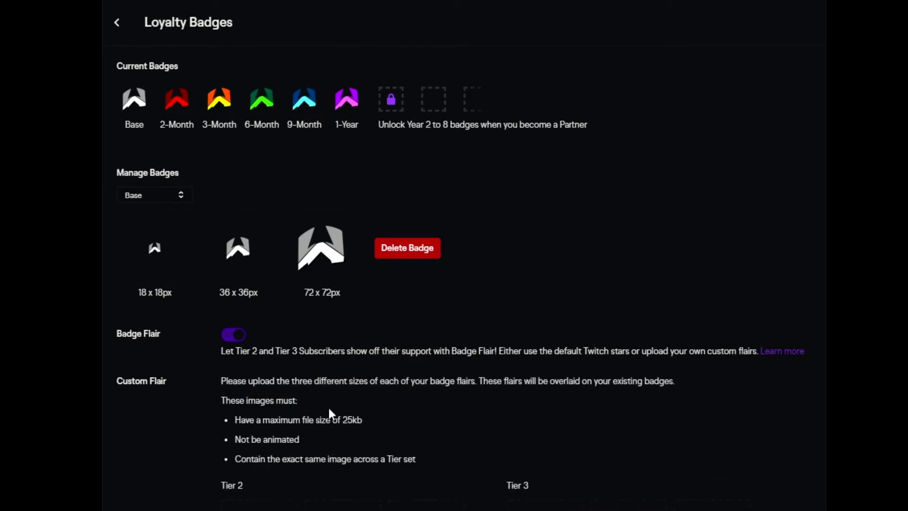
{"action": "scroll", "coordinate": [328, 409], "scroll_direction": "down", "scroll_amount": 3}
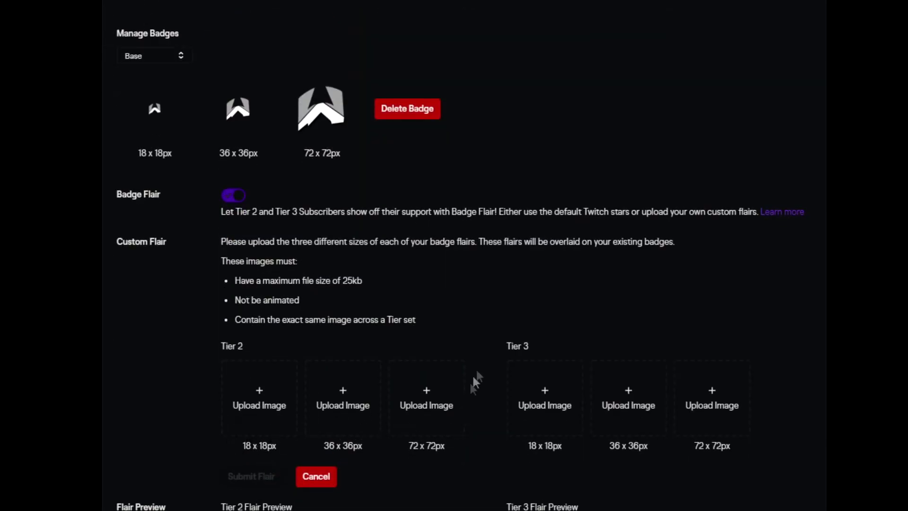
{"action": "scroll", "coordinate": [256, 164], "scroll_direction": "up", "scroll_amount": 2}
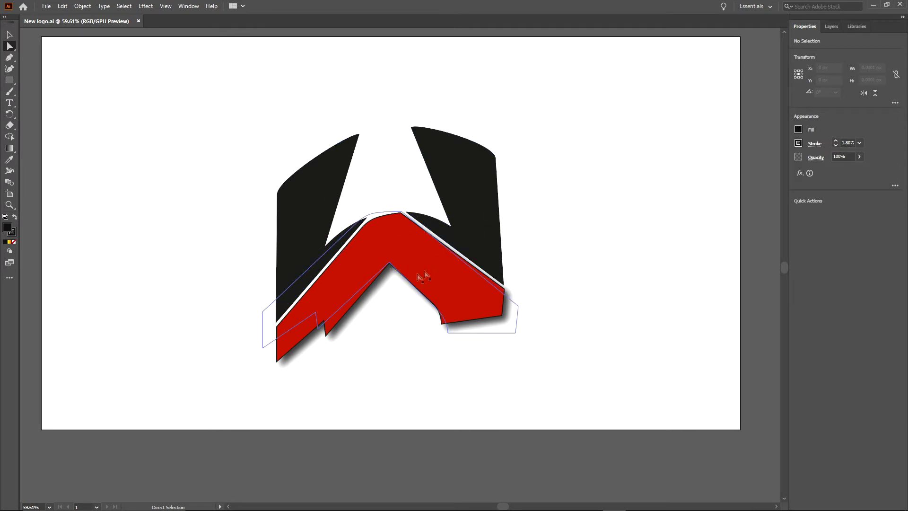
Step: Give the right half of the W a yellow-to-red gradient fill
{"action": "left_click", "coordinate": [490, 206]}
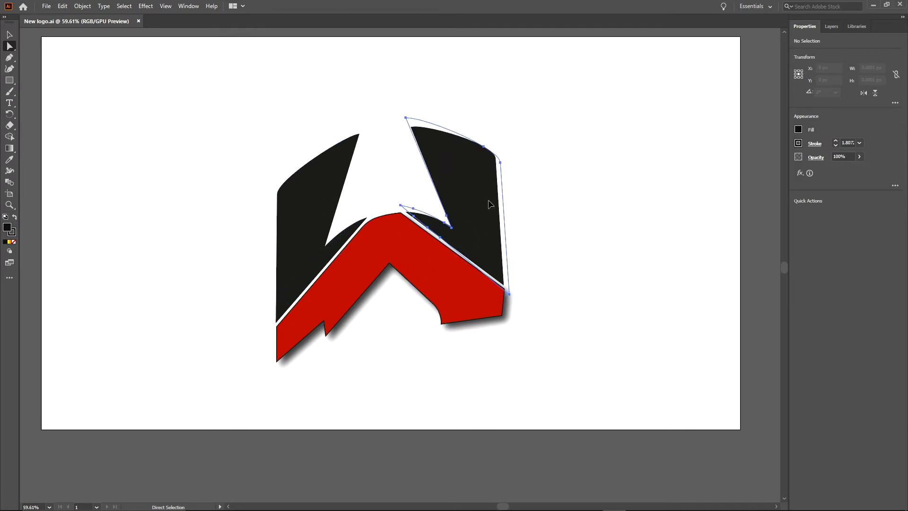
{"action": "left_click", "coordinate": [799, 130]}
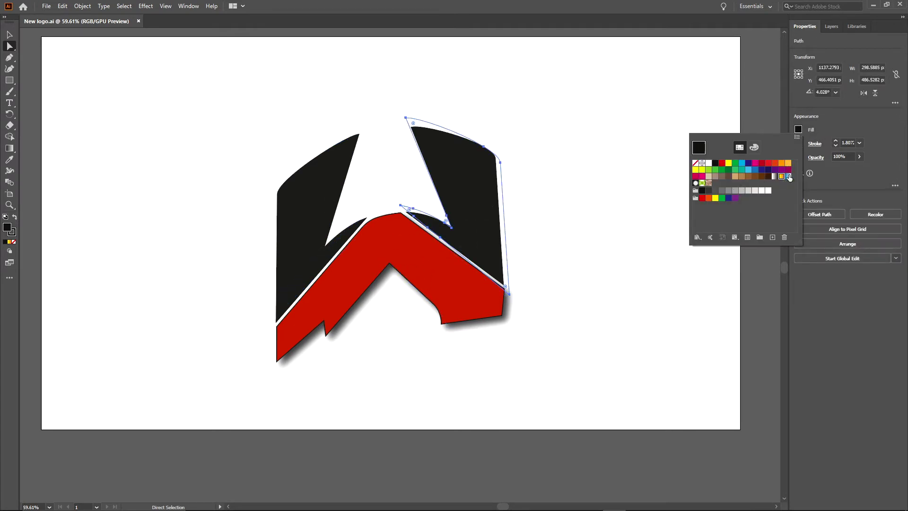
{"action": "left_click", "coordinate": [782, 176]}
{"action": "key", "text": "Escape"}
Step: Fill the left half of the W with orange
{"action": "left_click", "coordinate": [298, 203]}
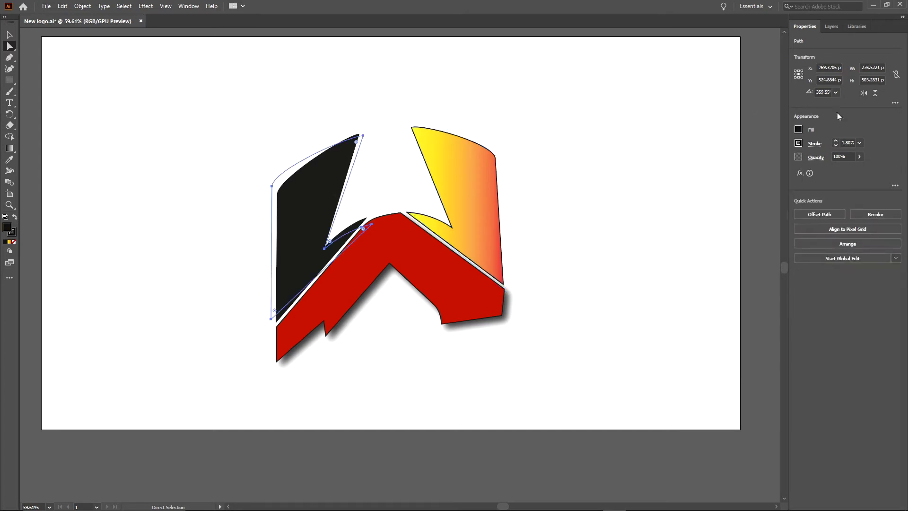
{"action": "left_click", "coordinate": [799, 131]}
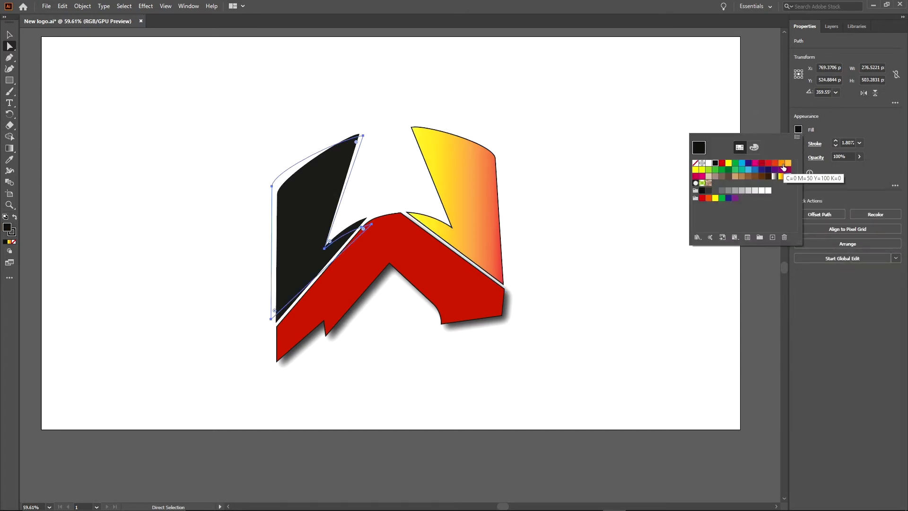
{"action": "left_click", "coordinate": [782, 163]}
{"action": "key", "text": "Escape"}
{"action": "left_click", "coordinate": [593, 127]}
Step: Change the chevron's fill to green
{"action": "left_click", "coordinate": [402, 245]}
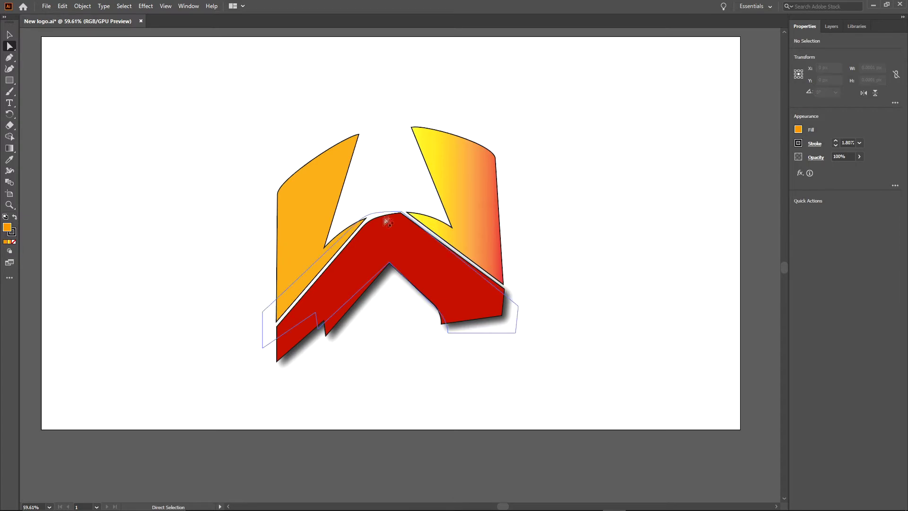
{"action": "left_click", "coordinate": [798, 130]}
{"action": "left_click", "coordinate": [734, 162]}
{"action": "key", "text": "Escape"}
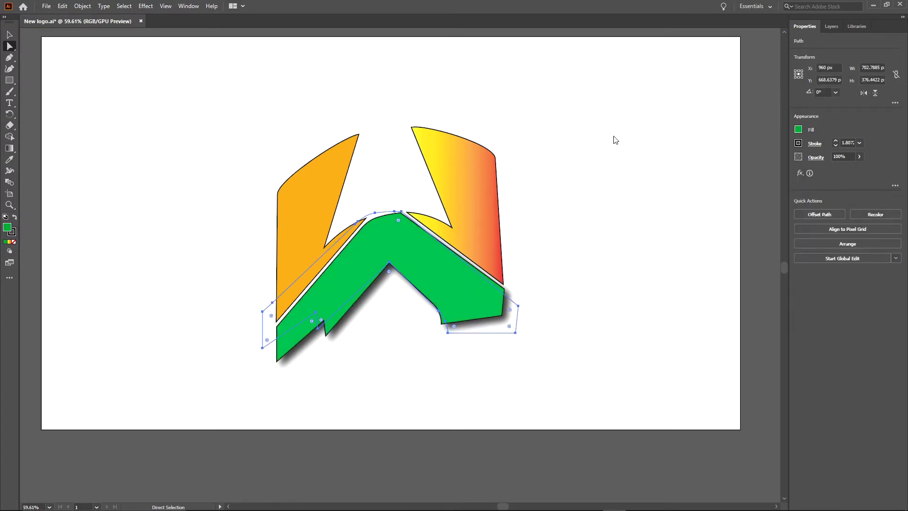
{"action": "left_click", "coordinate": [616, 135]}
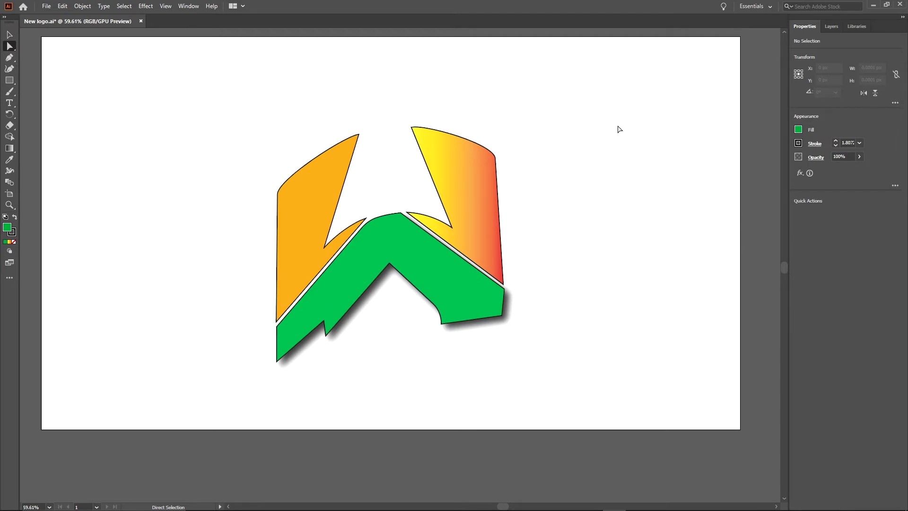
Step: Fill both the left and right halves of the W with red
{"action": "left_click", "coordinate": [325, 182]}
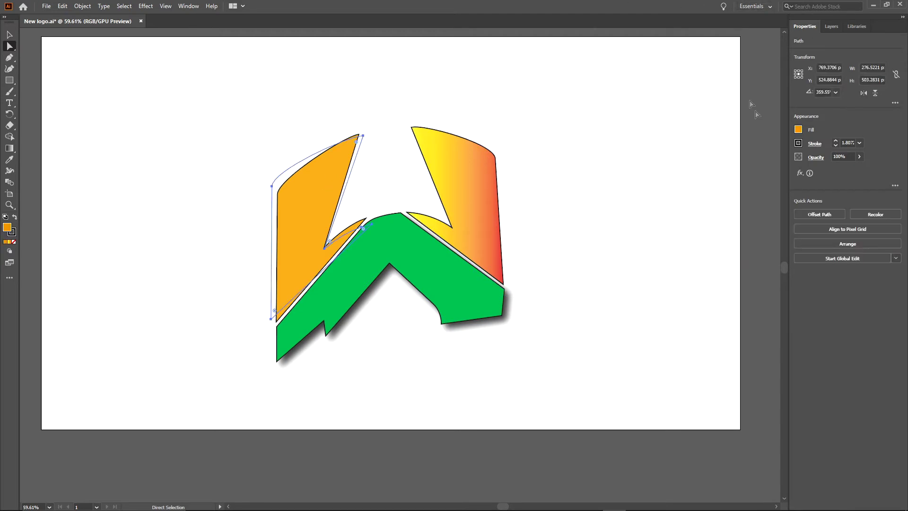
{"action": "left_click", "coordinate": [798, 130]}
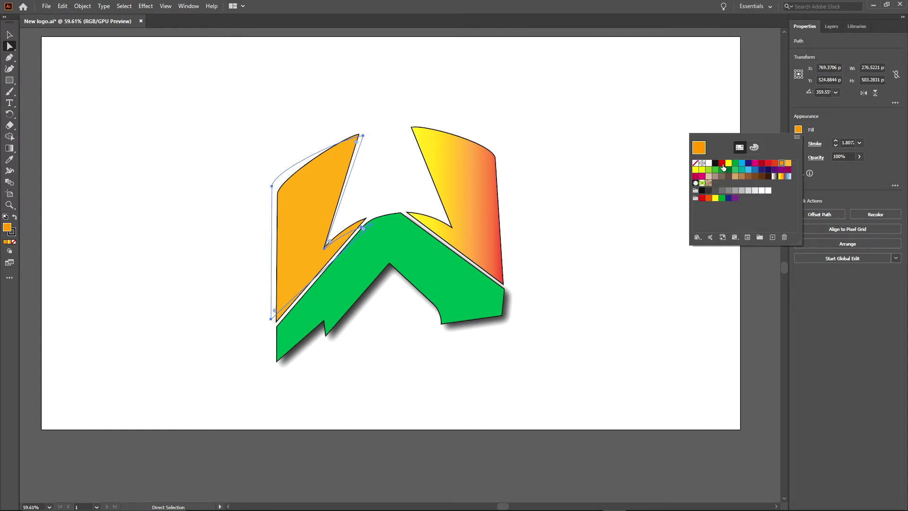
{"action": "left_click", "coordinate": [722, 164]}
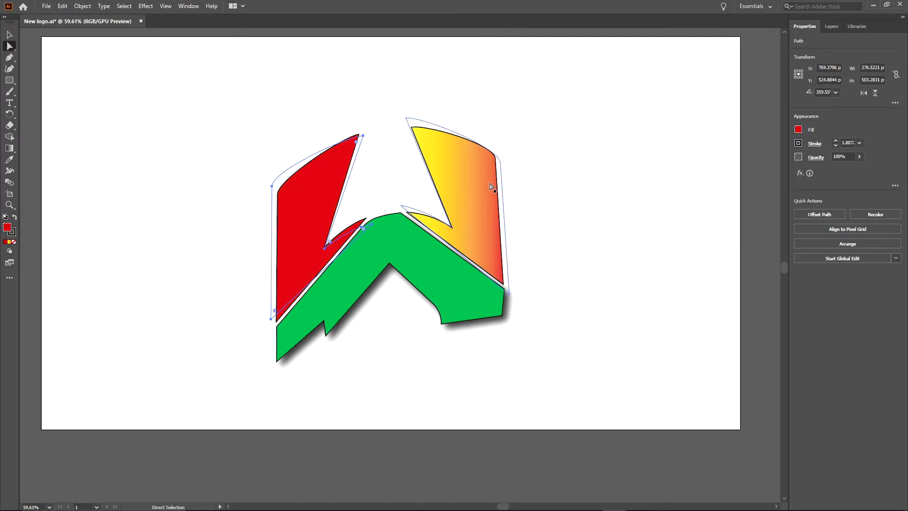
{"action": "left_click", "coordinate": [490, 187]}
{"action": "left_click", "coordinate": [798, 130]}
{"action": "left_click", "coordinate": [722, 162]}
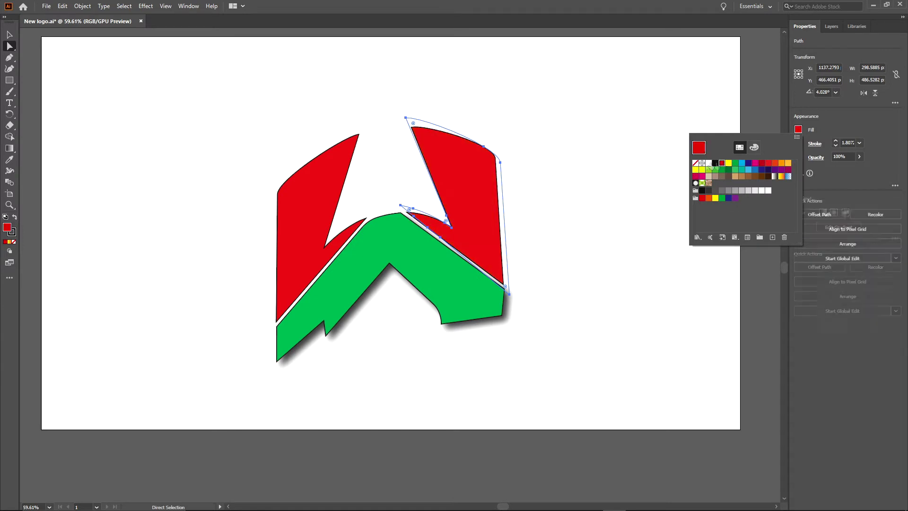
Step: Make the lower chevron red, then brighten it to FF0613 in RGB
{"action": "left_click", "coordinate": [432, 270]}
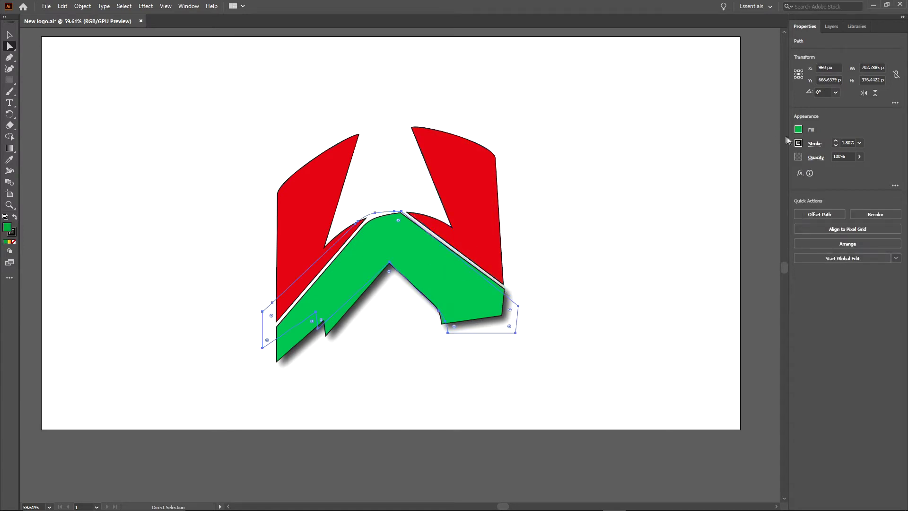
{"action": "left_click", "coordinate": [799, 129]}
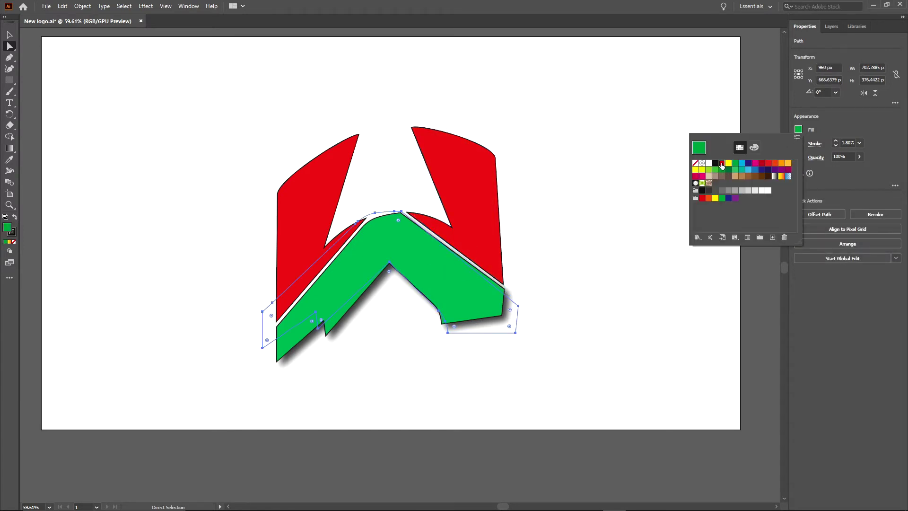
{"action": "left_click", "coordinate": [722, 163]}
{"action": "left_click", "coordinate": [753, 147]}
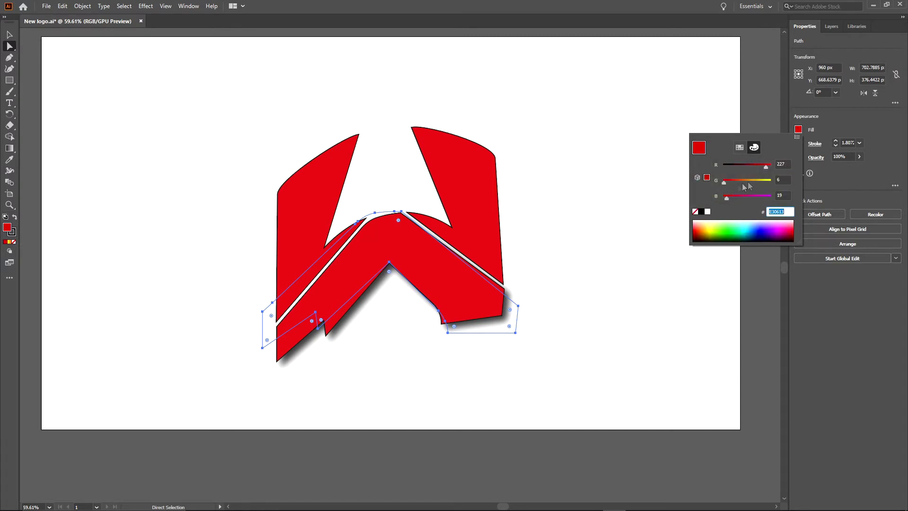
{"action": "left_click_drag", "start_coordinate": [766, 167], "coordinate": [777, 168]}
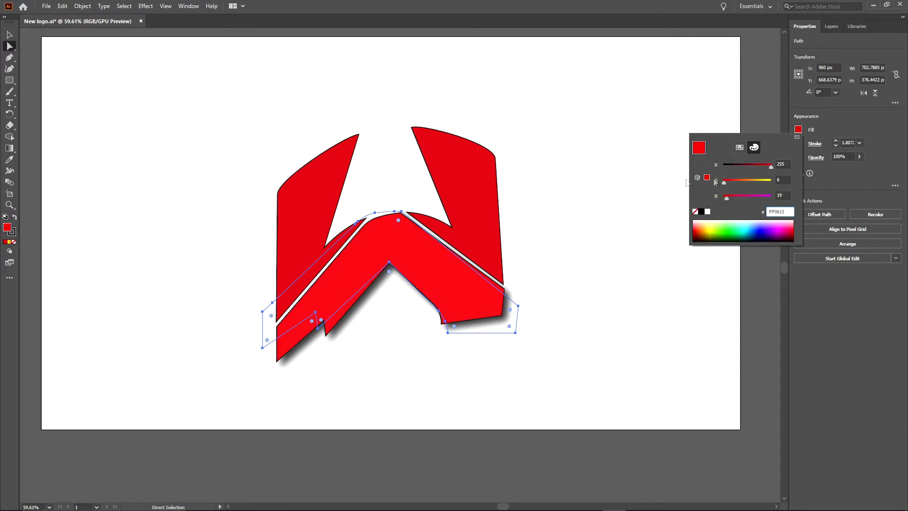
{"action": "left_click", "coordinate": [686, 181]}
Step: Darken the upper-right piece's red until R is 132
{"action": "left_click", "coordinate": [578, 184]}
{"action": "left_click", "coordinate": [467, 222]}
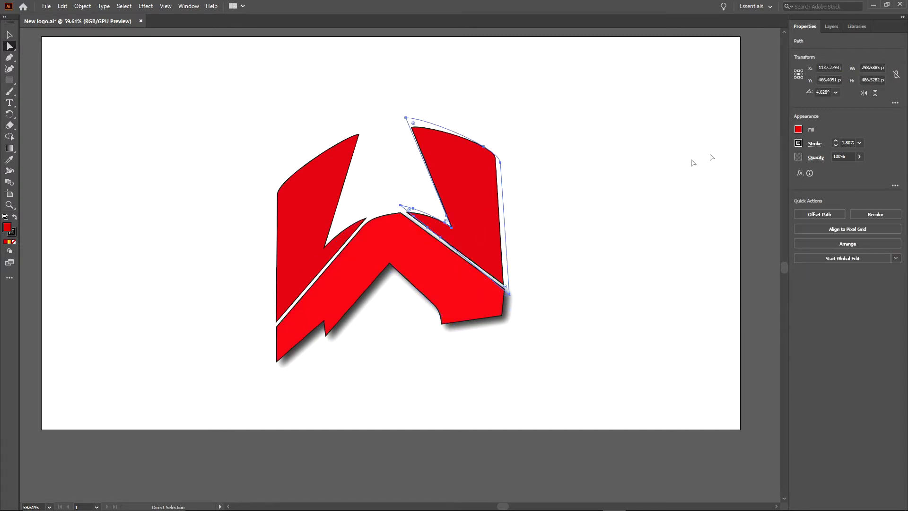
{"action": "left_click", "coordinate": [798, 129]}
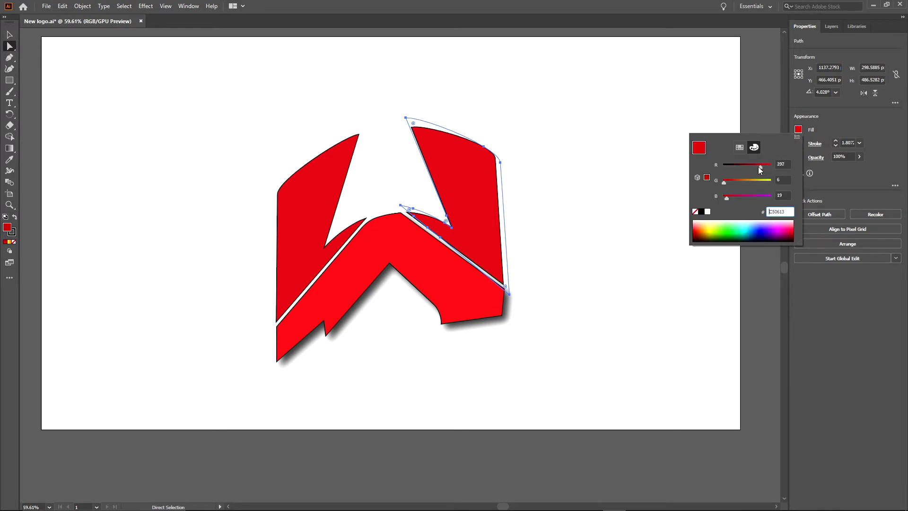
{"action": "left_click_drag", "start_coordinate": [759, 167], "coordinate": [758, 167]}
{"action": "left_click", "coordinate": [634, 162]}
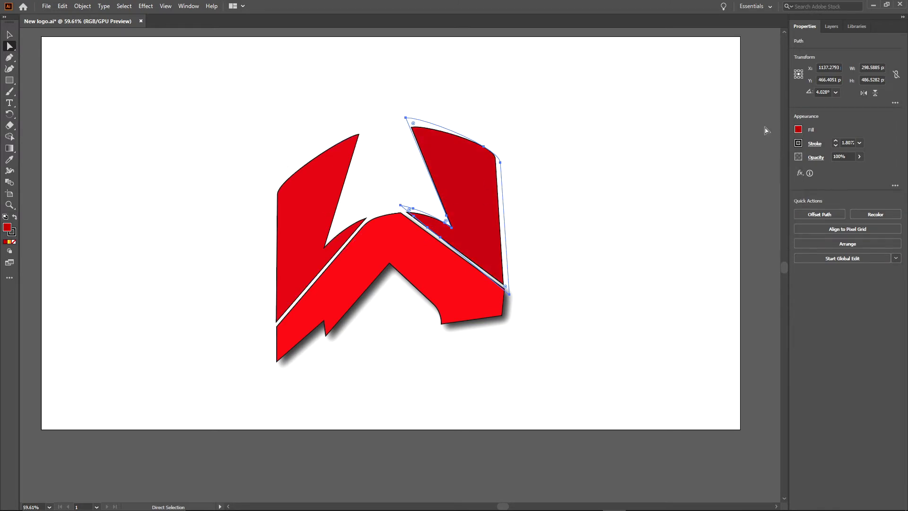
{"action": "left_click", "coordinate": [798, 129]}
{"action": "left_click_drag", "start_coordinate": [756, 166], "coordinate": [745, 167]}
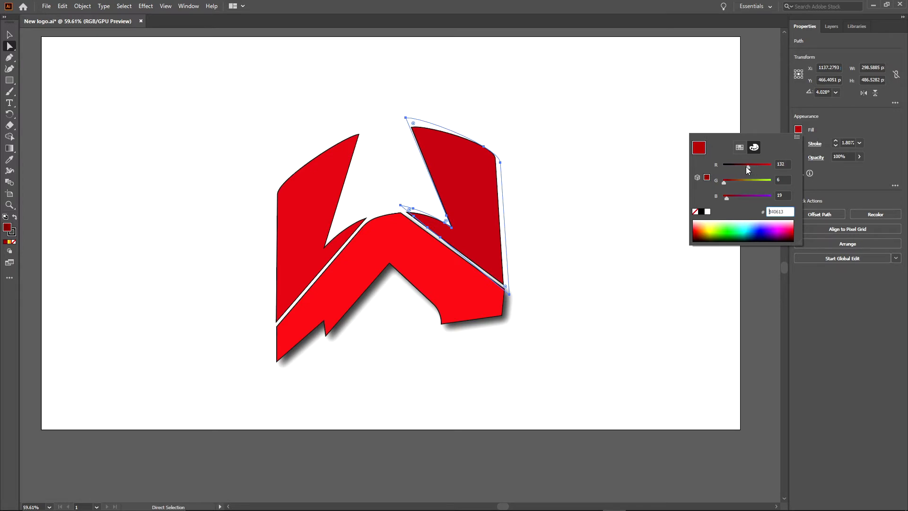
{"action": "left_click", "coordinate": [634, 155]}
{"action": "left_click", "coordinate": [626, 122]}
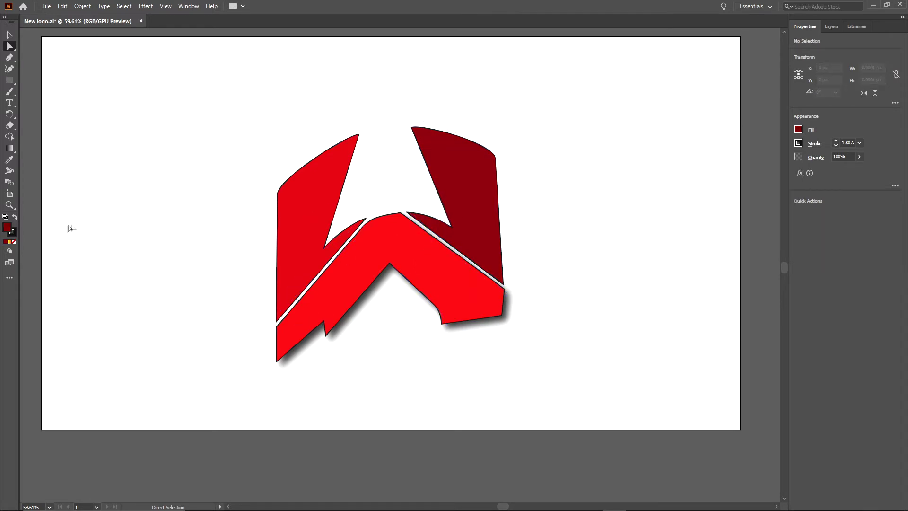
Step: Copy the upper-right piece's dark red onto the left piece with the Eyedropper
{"action": "left_click", "coordinate": [320, 197]}
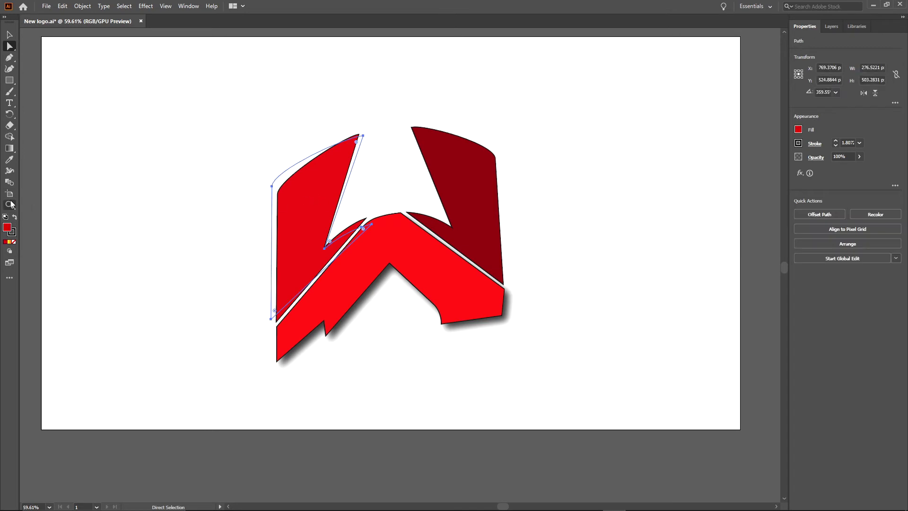
{"action": "left_click", "coordinate": [9, 160]}
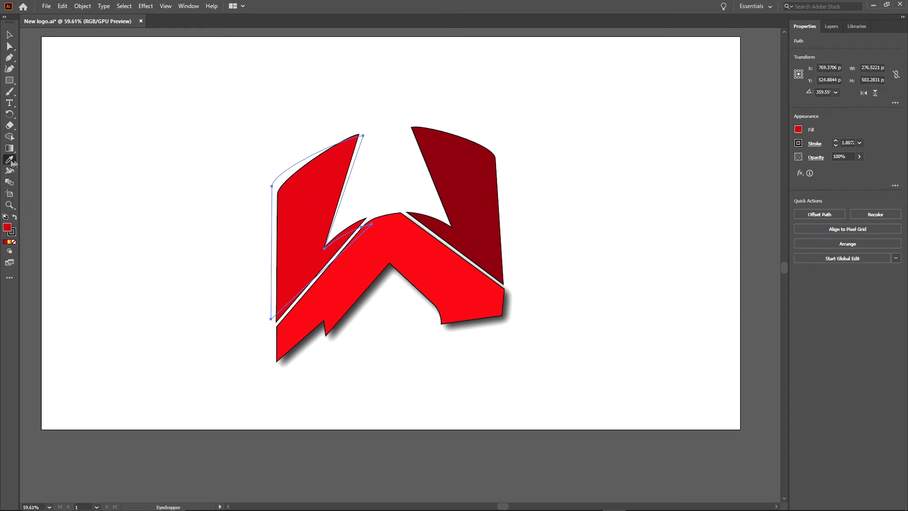
{"action": "left_click", "coordinate": [463, 163]}
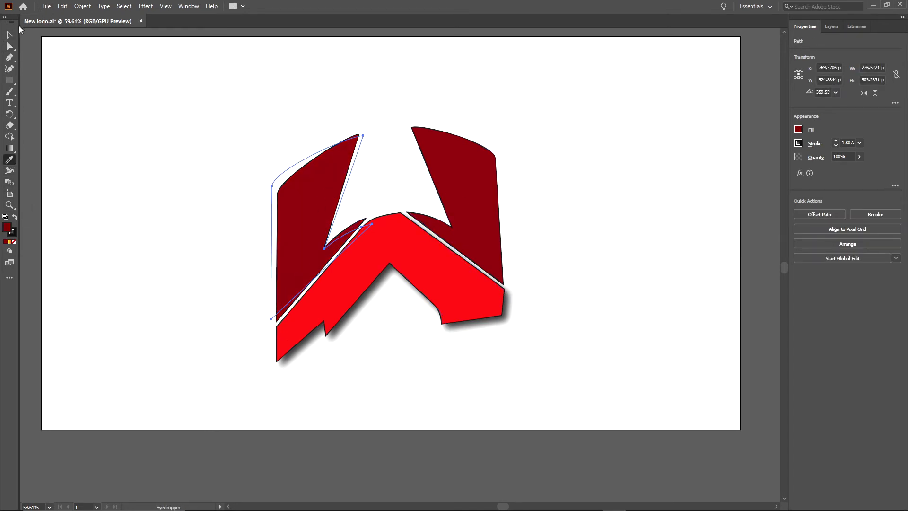
{"action": "left_click", "coordinate": [9, 35]}
{"action": "left_click", "coordinate": [144, 77]}
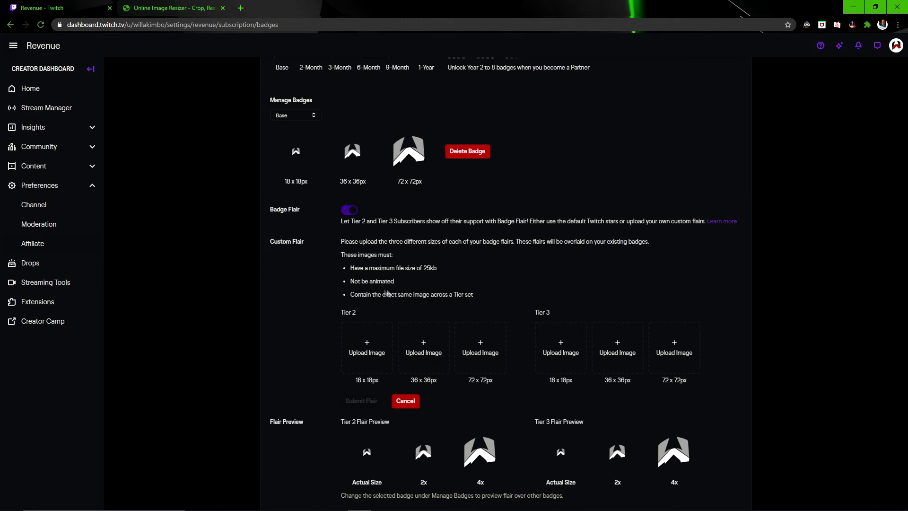
Step: Switch to the ResizeImage.net tab showing the recoloured logo in its crop preview
{"action": "left_click", "coordinate": [169, 8]}
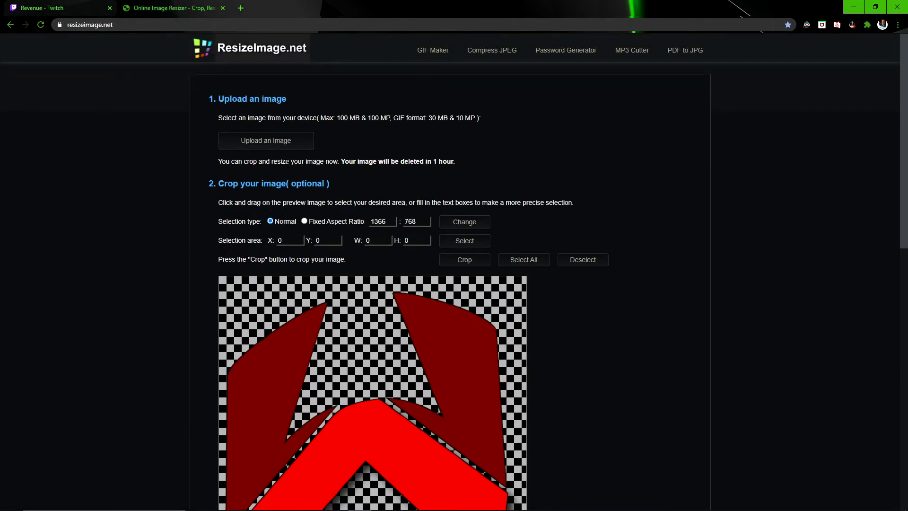
Step: Scroll to the resize options and untick Keep Aspect Ratio
{"action": "scroll", "coordinate": [427, 279], "scroll_direction": "down", "scroll_amount": 1}
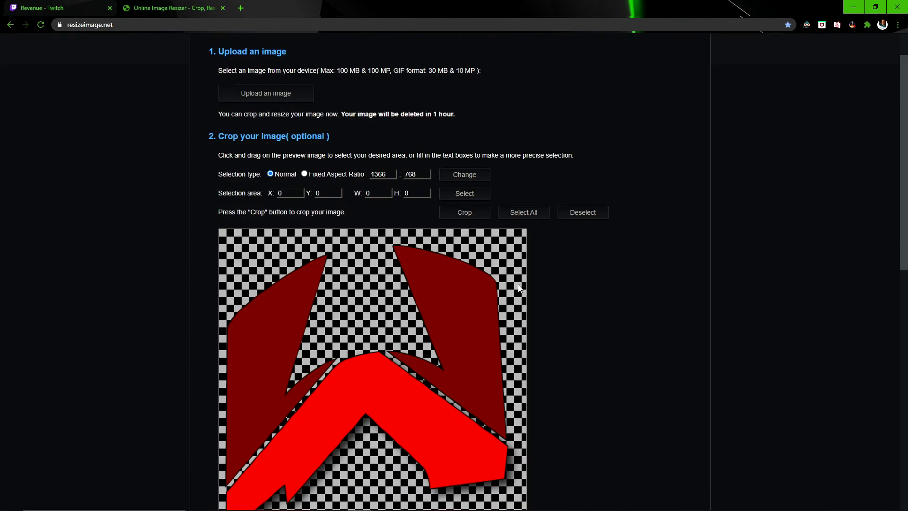
{"action": "scroll", "coordinate": [516, 290], "scroll_direction": "down", "scroll_amount": 2}
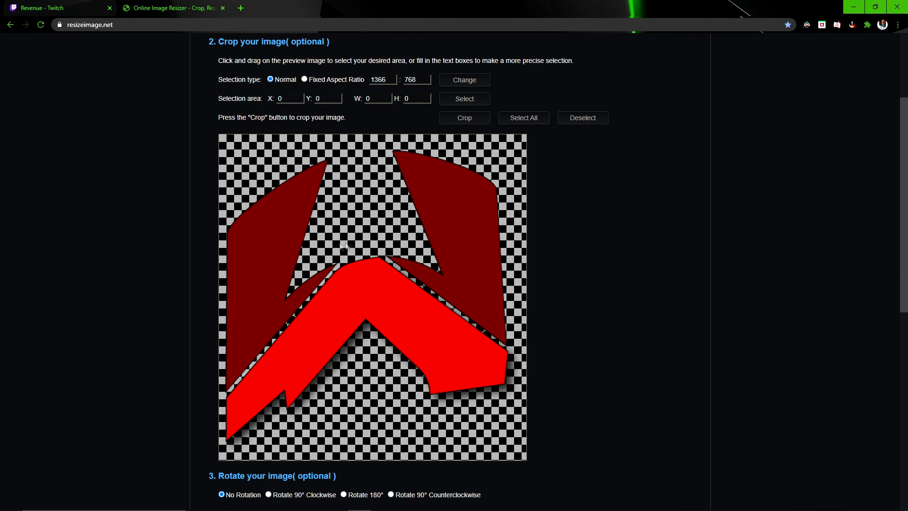
{"action": "scroll", "coordinate": [276, 222], "scroll_direction": "down", "scroll_amount": 2}
{"action": "scroll", "coordinate": [255, 205], "scroll_direction": "up", "scroll_amount": 3}
{"action": "scroll", "coordinate": [367, 224], "scroll_direction": "down", "scroll_amount": 1}
{"action": "scroll", "coordinate": [366, 225], "scroll_direction": "down", "scroll_amount": 4}
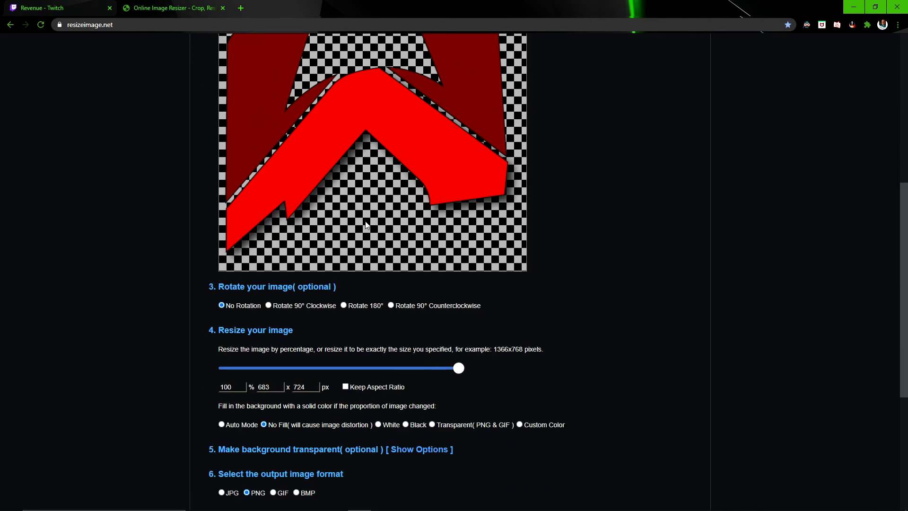
{"action": "scroll", "coordinate": [409, 305], "scroll_direction": "down", "scroll_amount": 3}
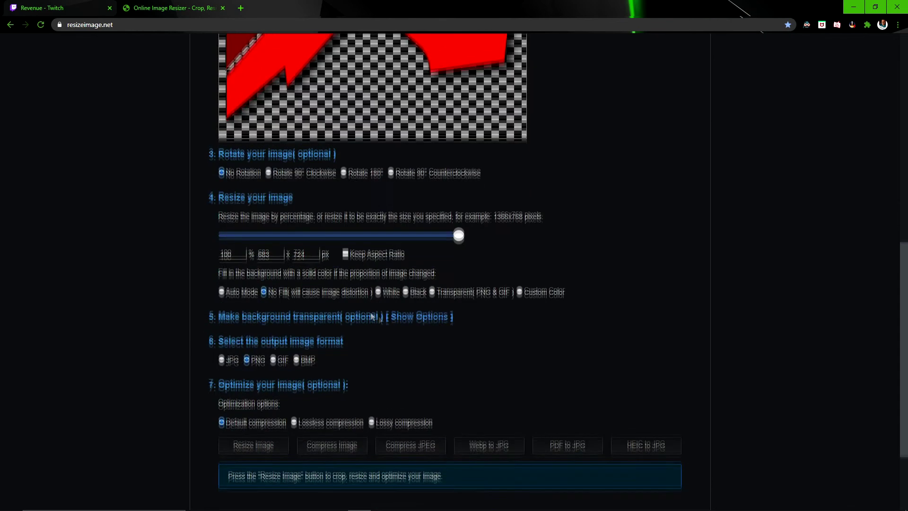
{"action": "left_click", "coordinate": [346, 249]}
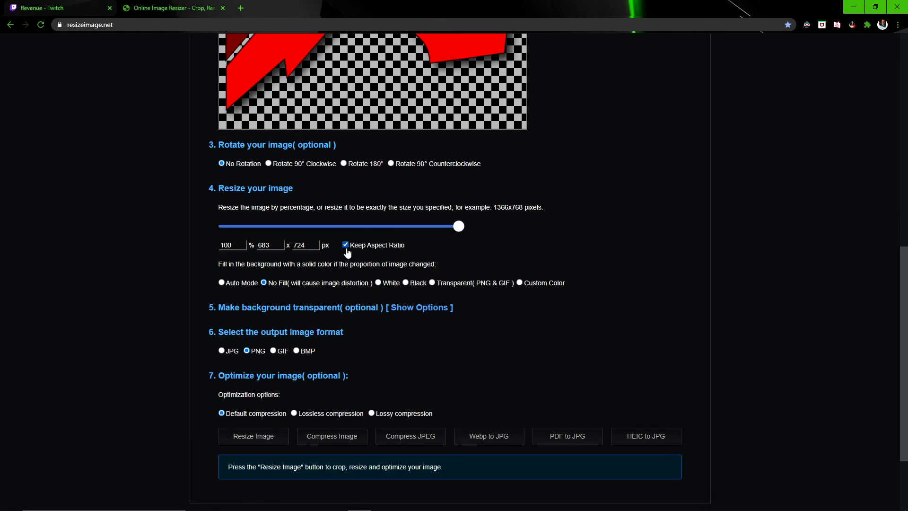
{"action": "left_click", "coordinate": [345, 244]}
Step: Set width and height to 18 px and resize the logo to an 18×18 PNG
{"action": "left_click", "coordinate": [266, 245]}
{"action": "type", "text": "18"}
{"action": "key", "text": "Tab"}
{"action": "type", "text": "18"}
{"action": "left_click", "coordinate": [512, 323]}
{"action": "scroll", "coordinate": [360, 379], "scroll_direction": "down", "scroll_amount": 2}
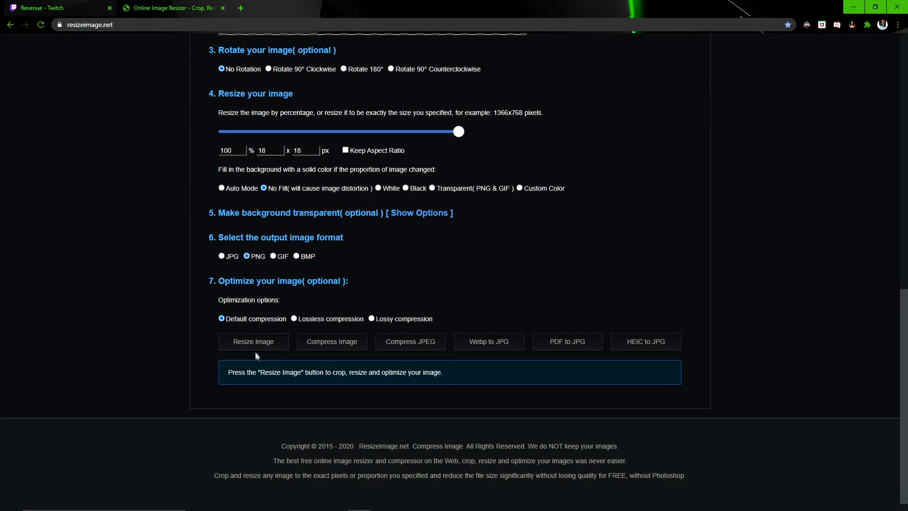
{"action": "left_click", "coordinate": [254, 342]}
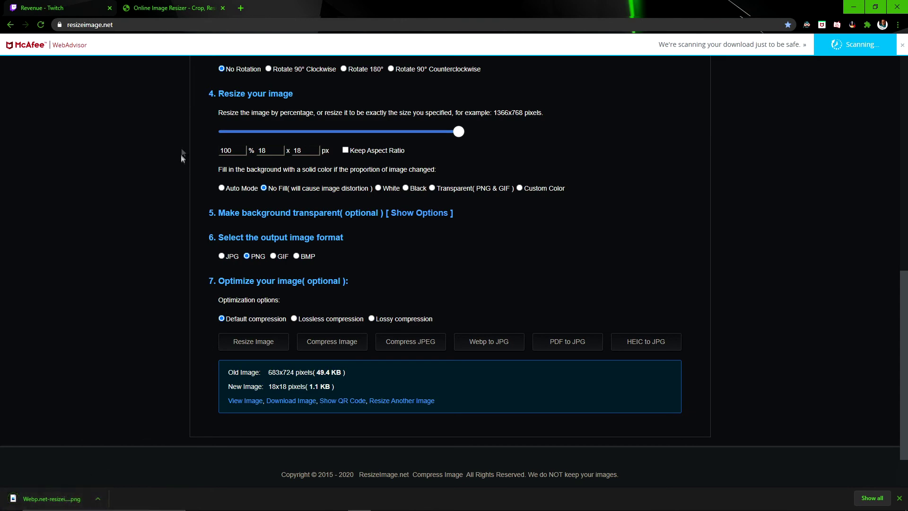
Step: Upload Webp.net-resizeimage (40) from Downloads as the Tier 2 18×18 custom flair
{"action": "left_click", "coordinate": [88, 9]}
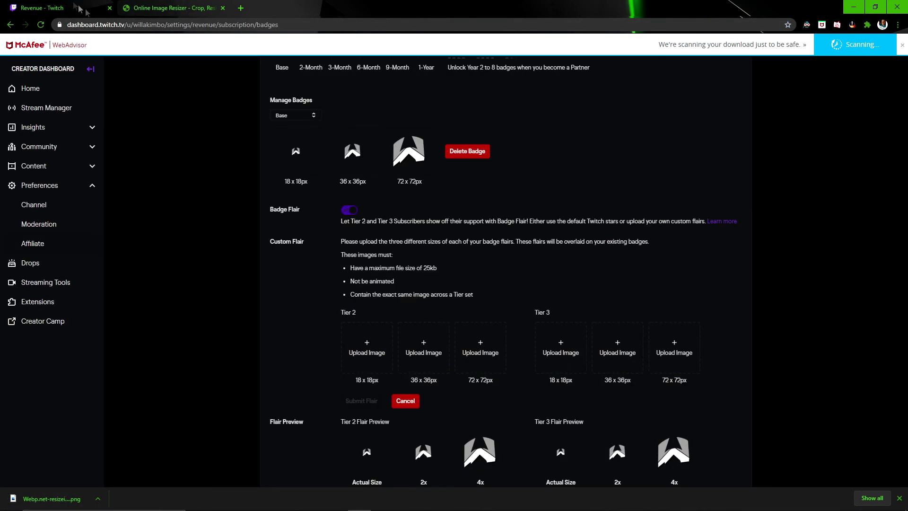
{"action": "scroll", "coordinate": [400, 315], "scroll_direction": "down", "scroll_amount": 2}
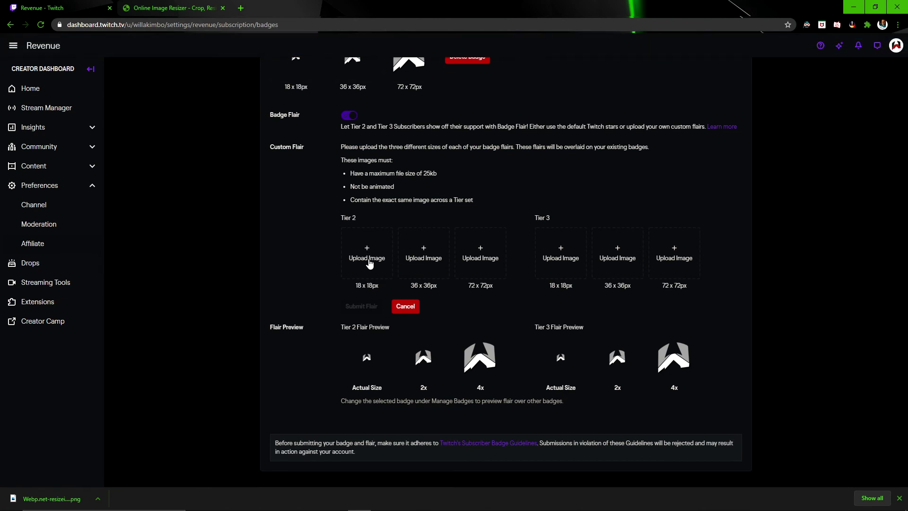
{"action": "left_click", "coordinate": [370, 262]}
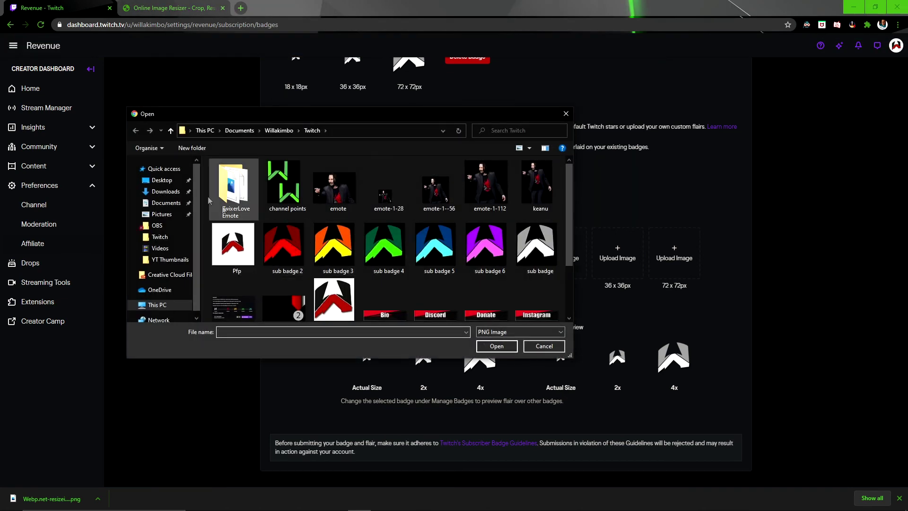
{"action": "left_click", "coordinate": [166, 191]}
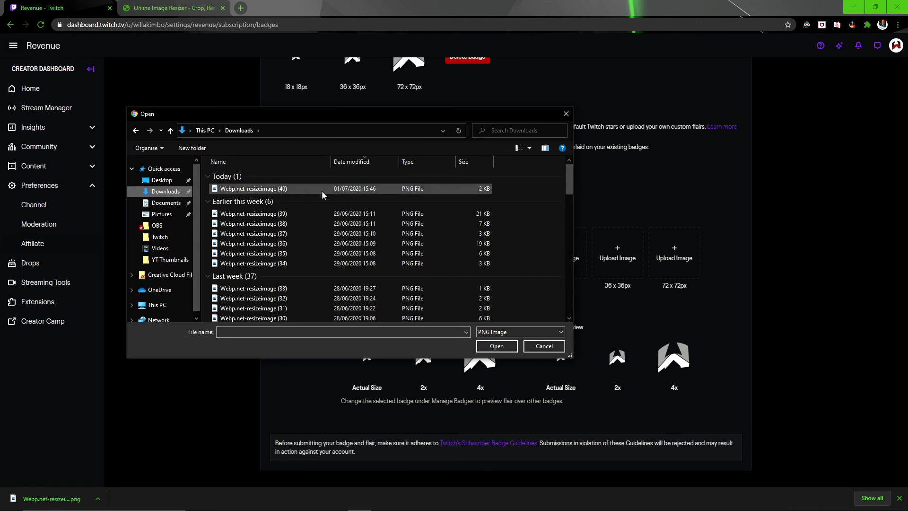
{"action": "left_click", "coordinate": [262, 189]}
{"action": "double_click", "coordinate": [262, 189]}
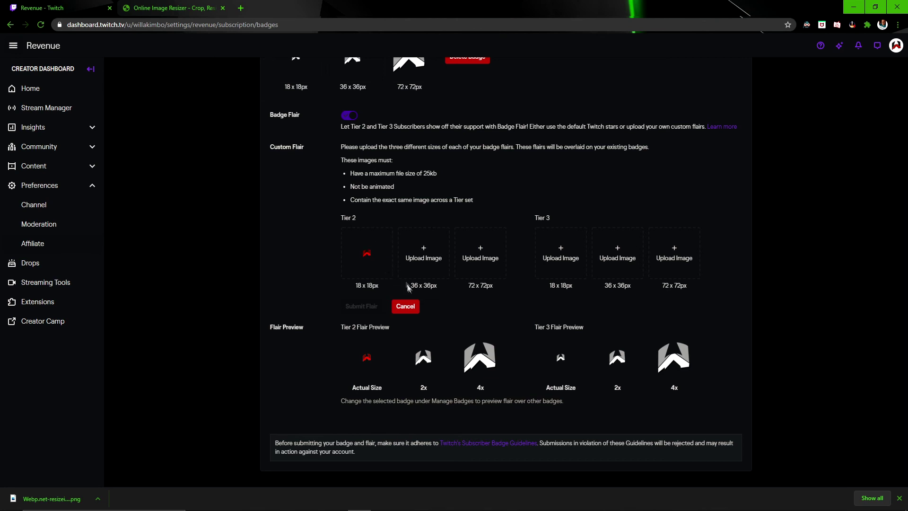
Step: Switch between the Twitch and resizer tabs, then close the image resizer tab
{"action": "left_click", "coordinate": [166, 4]}
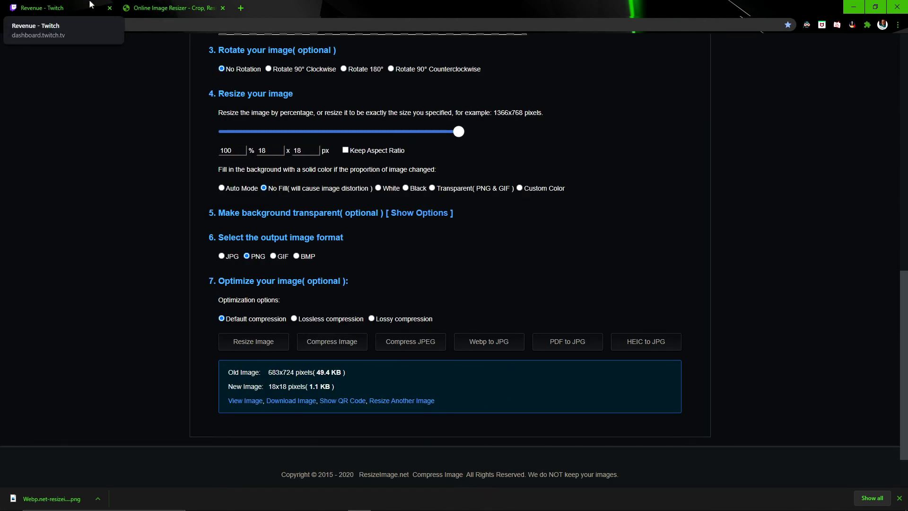
{"action": "left_click", "coordinate": [86, 5]}
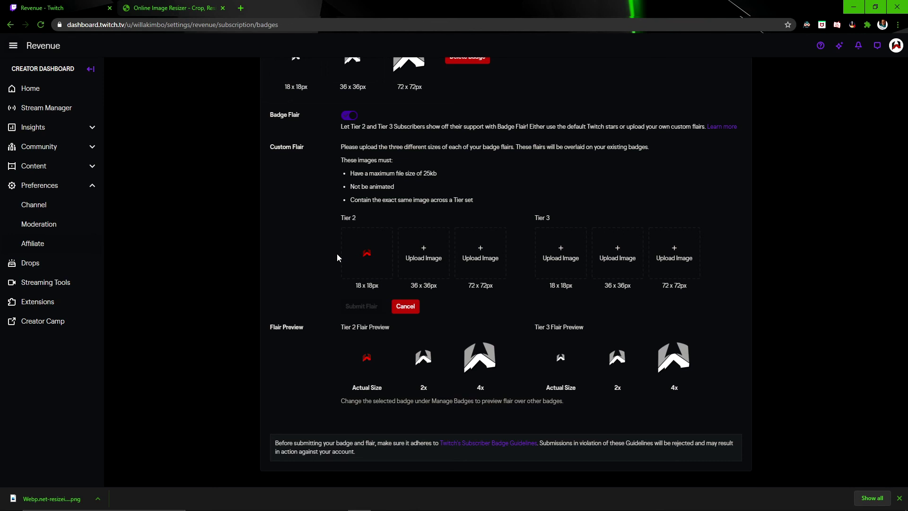
{"action": "left_click", "coordinate": [170, 8]}
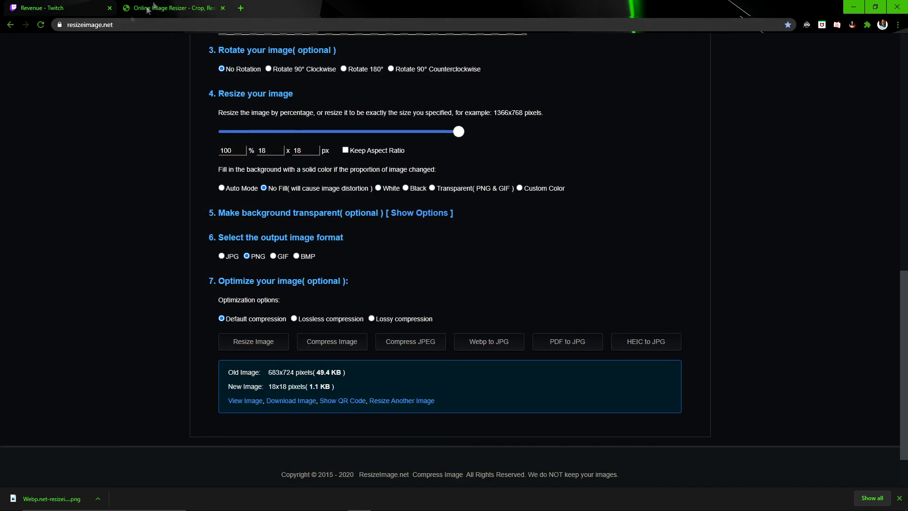
{"action": "key", "text": "ctrl+w"}
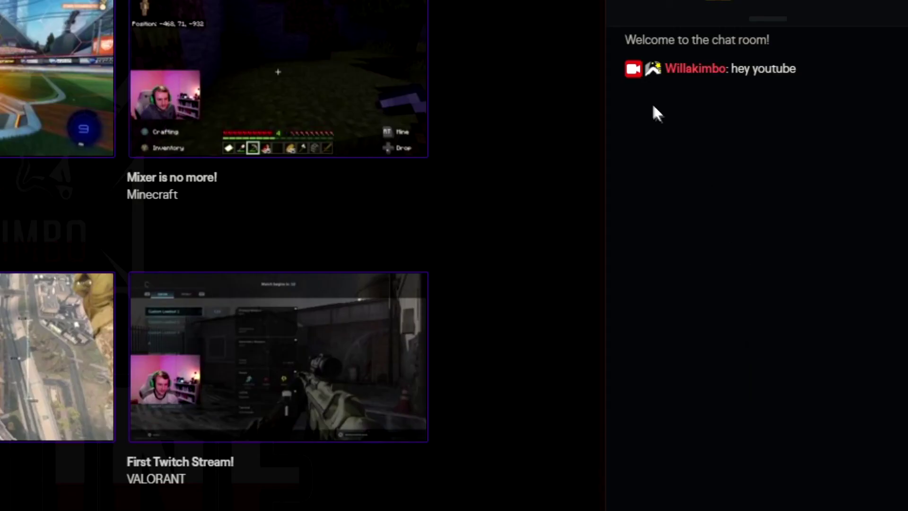
Step: Show the streamer's chat badge details, labelled 1-Month Subscriber (Tier 3, Base Badge)
{"action": "mouse_move", "coordinate": [657, 74]}
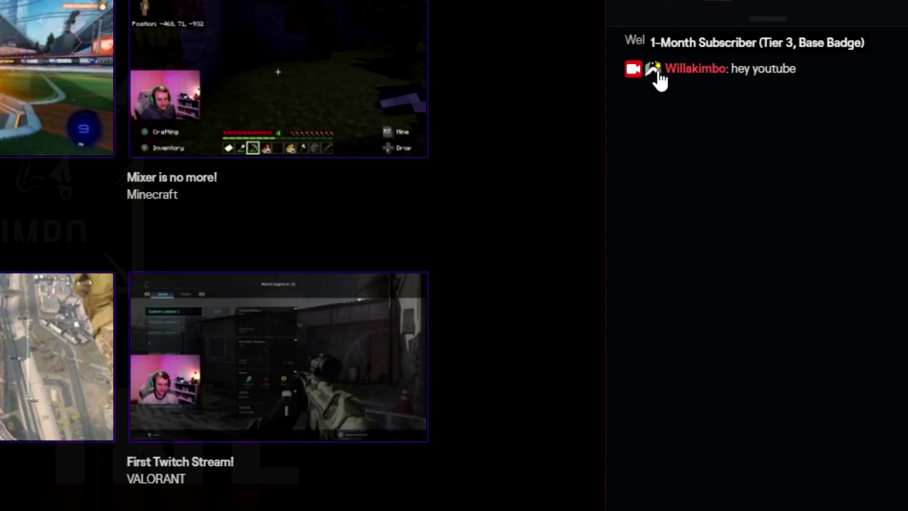